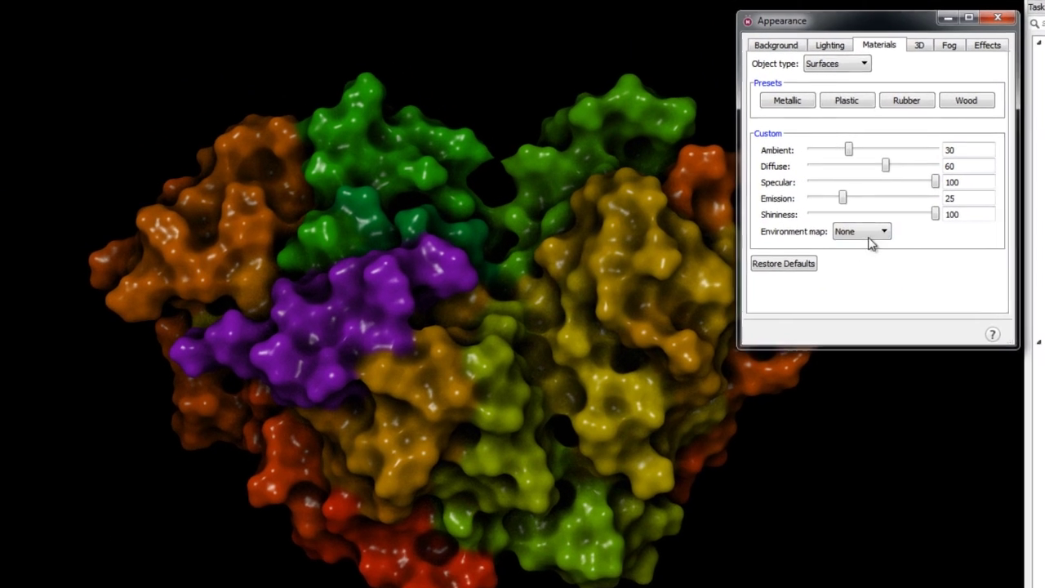
# Step: Give the surface a Uffizi environment map, 60% ambient occlusion, and outlined cartoon shading
pyautogui.click(802, 218)
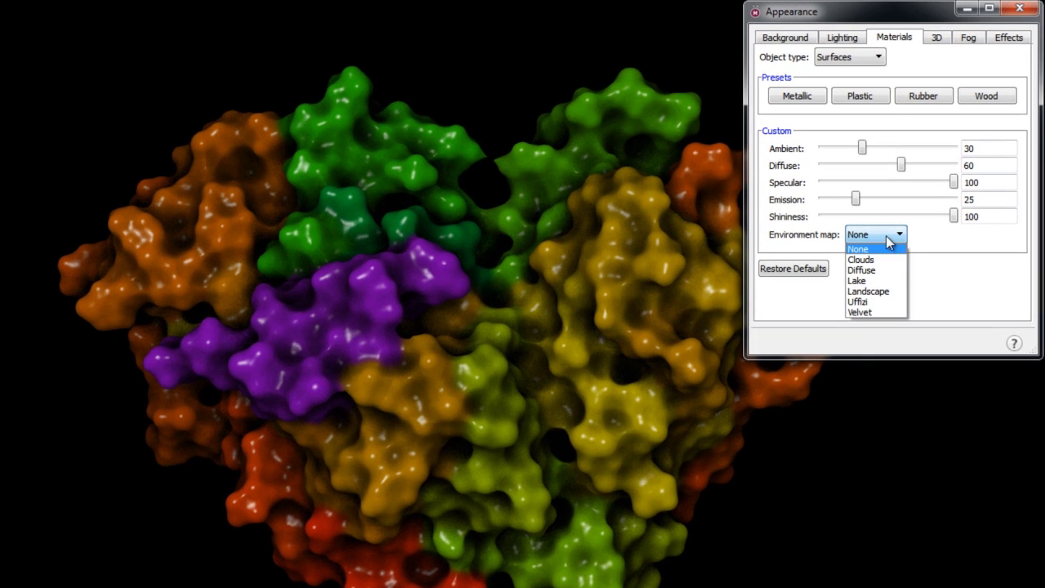
pyautogui.click(874, 302)
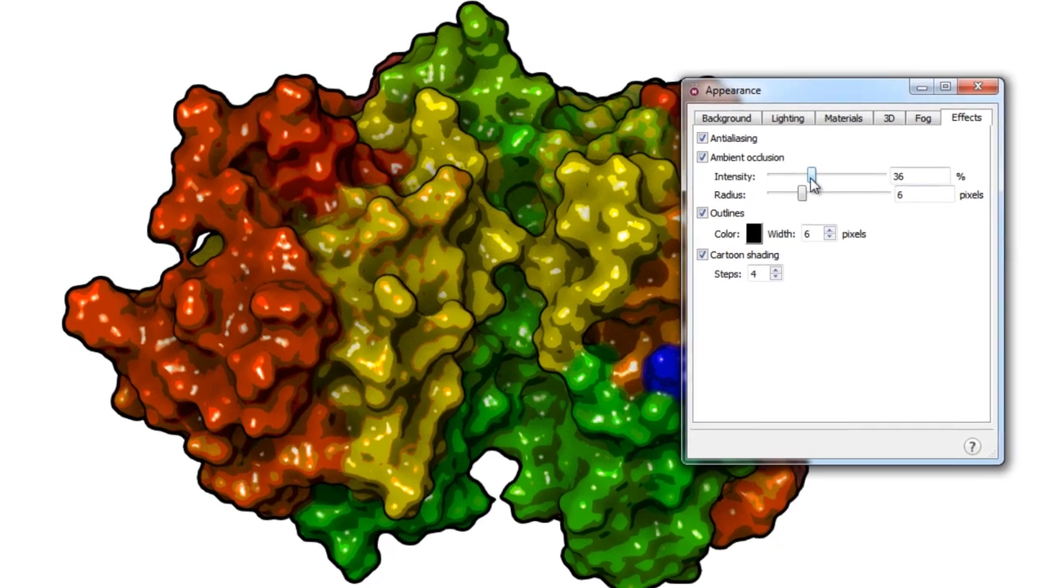
pyautogui.moveTo(813, 176); pyautogui.dragTo(834, 175)
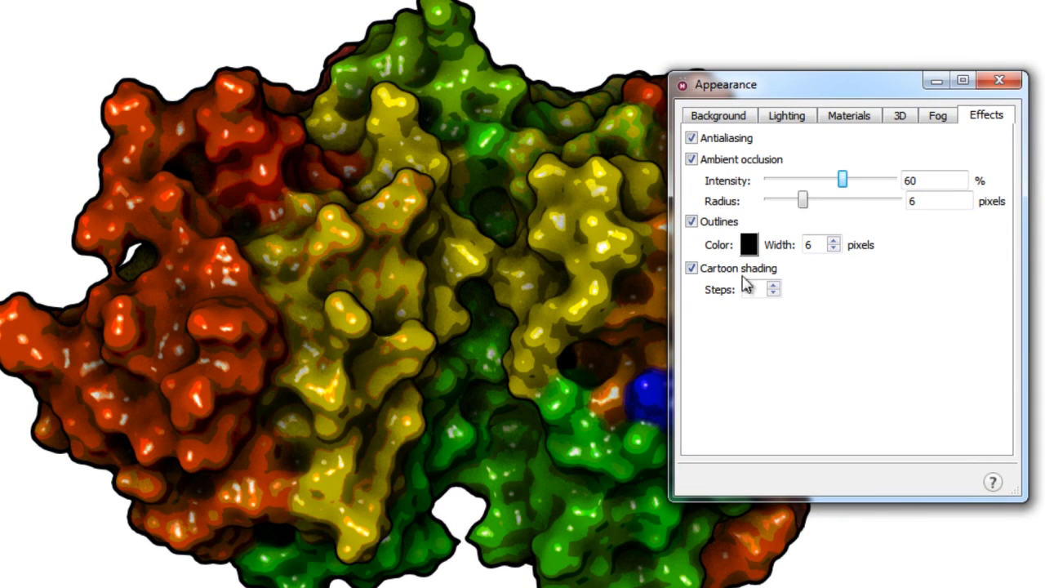
pyautogui.click(773, 293)
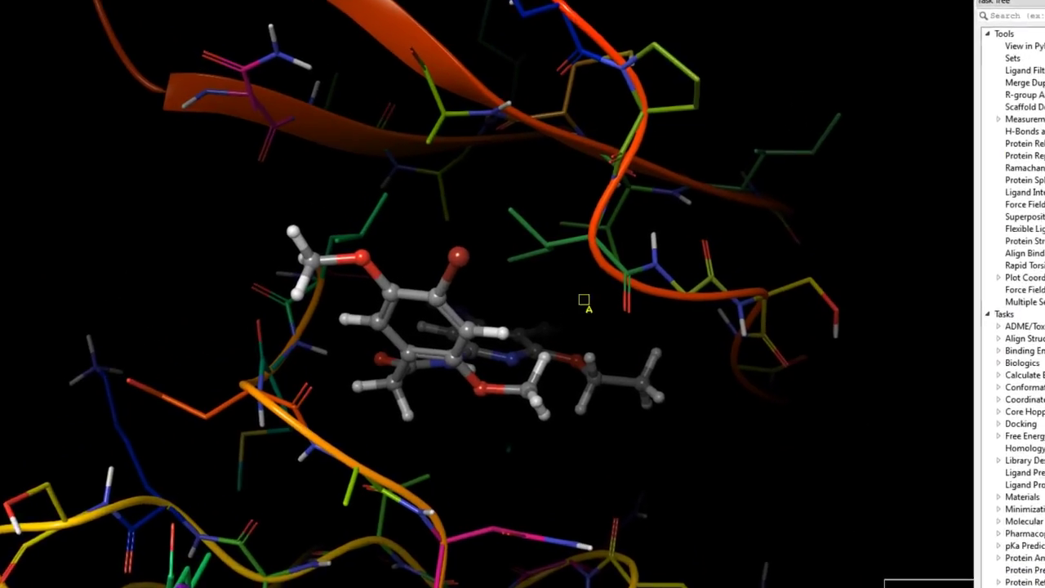
# Step: Select all atoms matching the picked atom by colour
pyautogui.rightClick(584, 300)
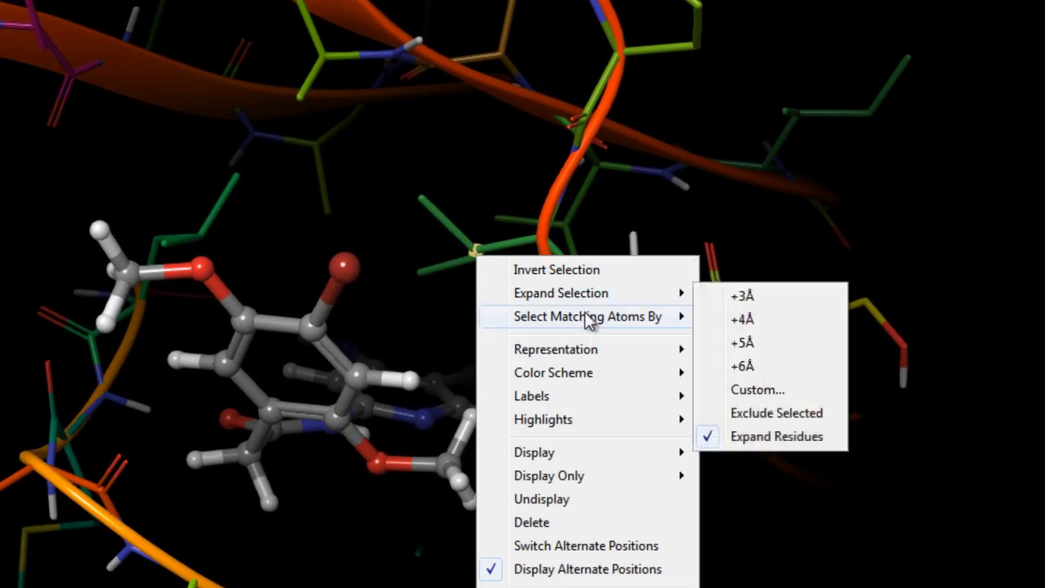
pyautogui.moveTo(594, 323)
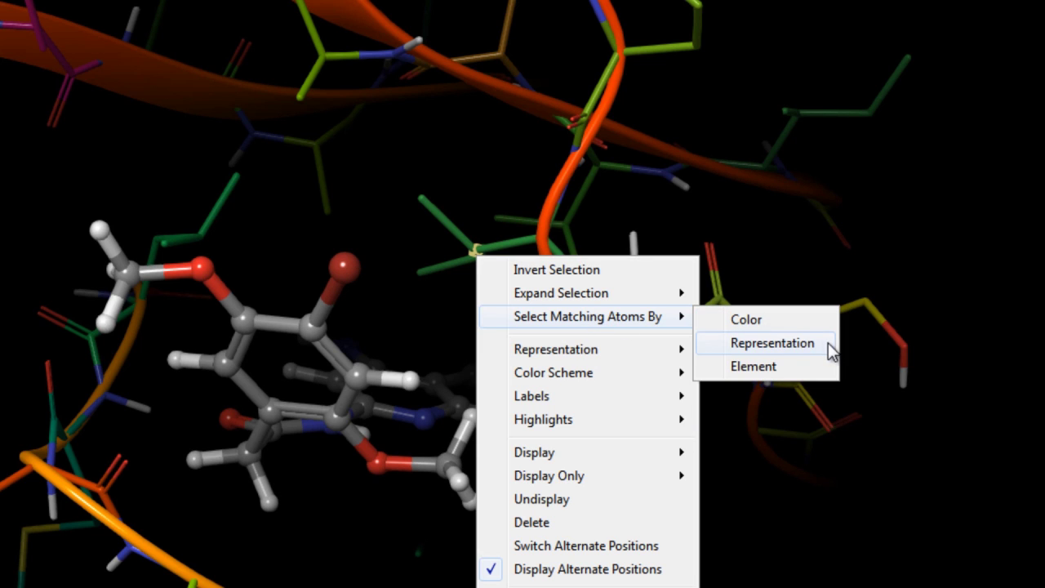
pyautogui.click(811, 319)
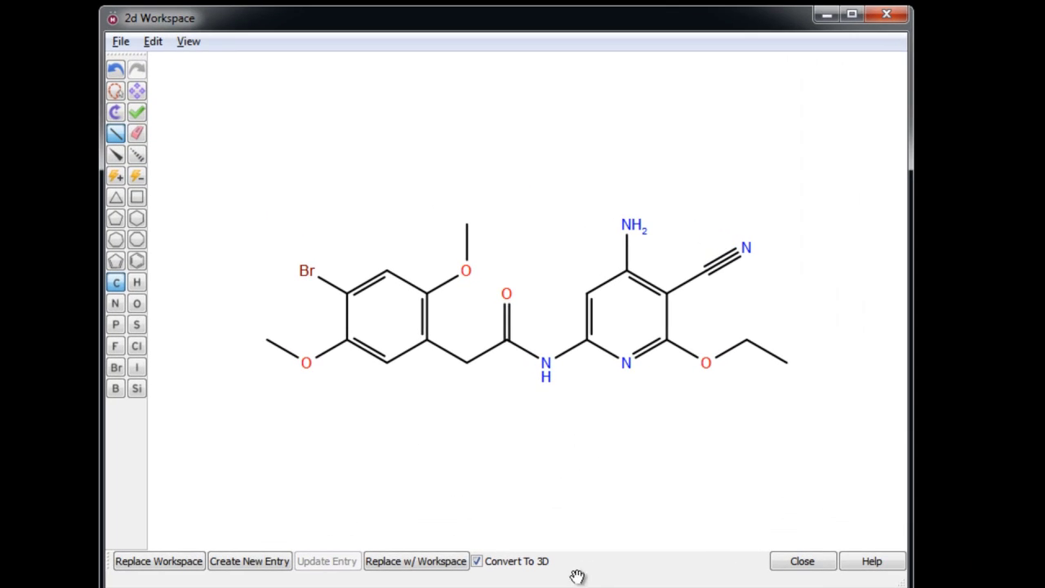
# Step: Convert the 2D sketch into a 3D entry titled New Entry and rotate to inspect it
pyautogui.click(269, 561)
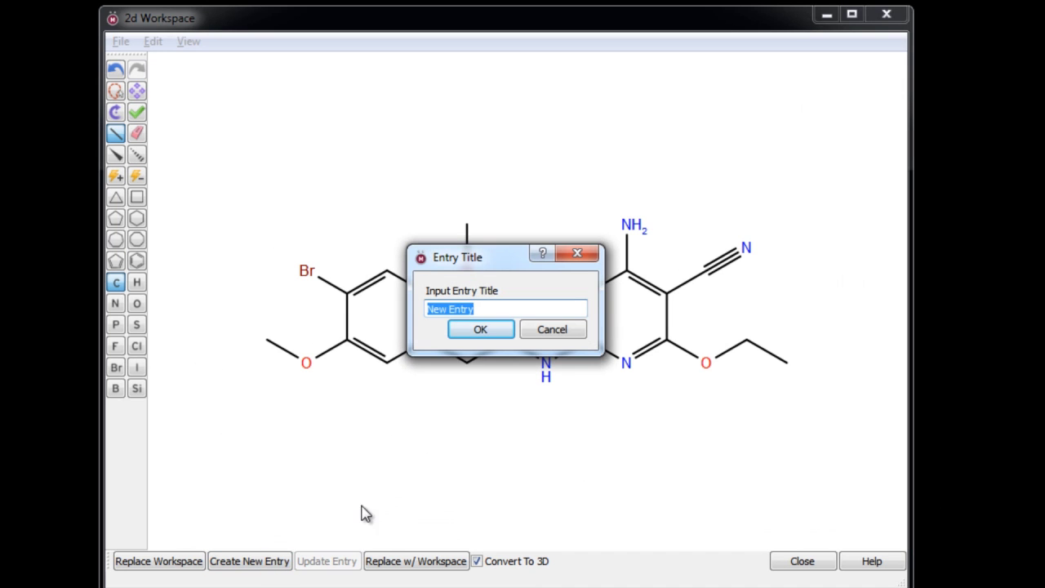
pyautogui.click(480, 330)
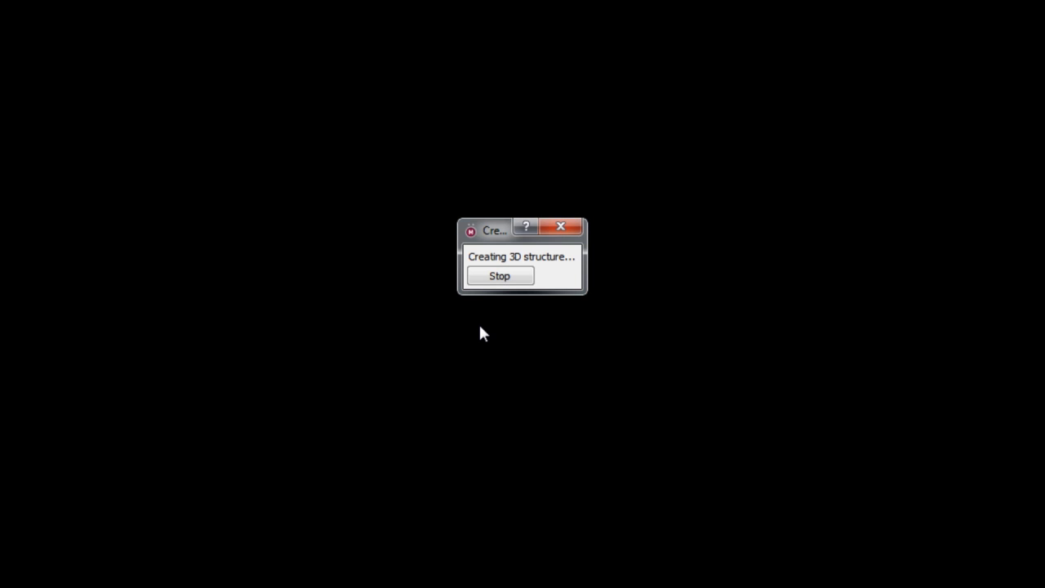
pyautogui.moveTo(445, 332); pyautogui.dragTo(486, 318)
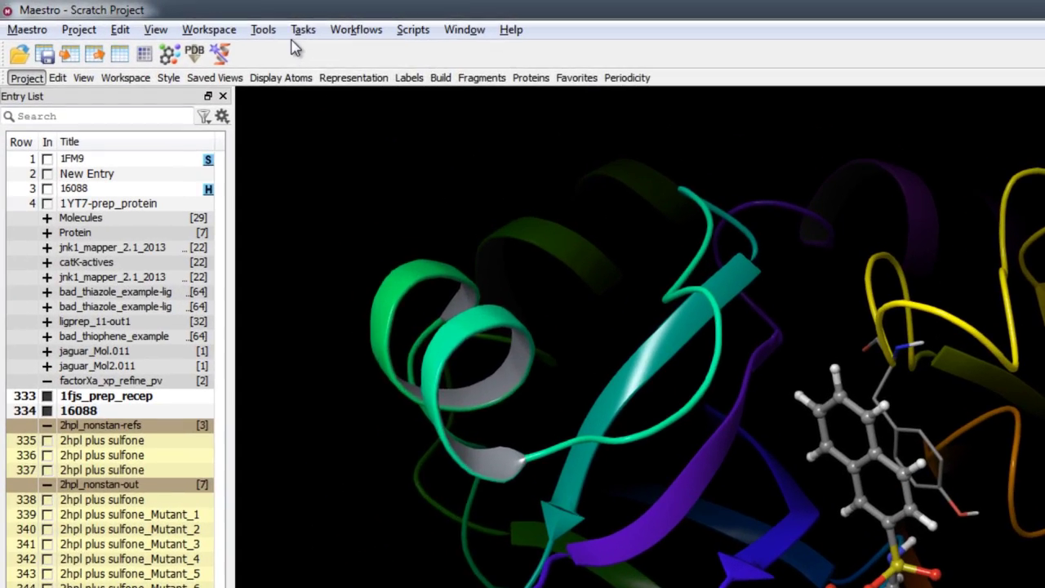
# Step: Open Generate Database from Tasks > Pharmacophore Modeling
pyautogui.click(294, 34)
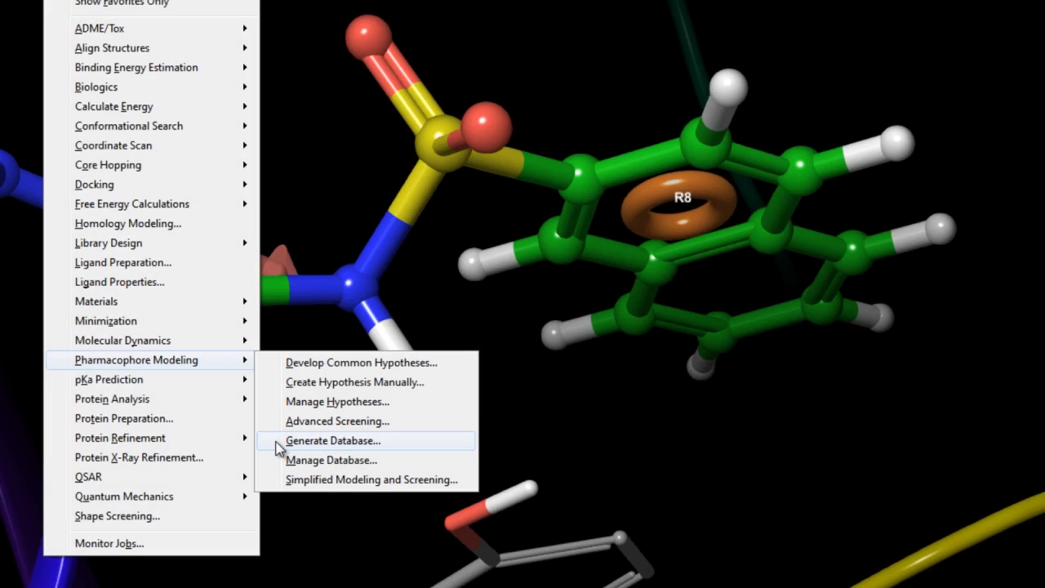
pyautogui.click(407, 445)
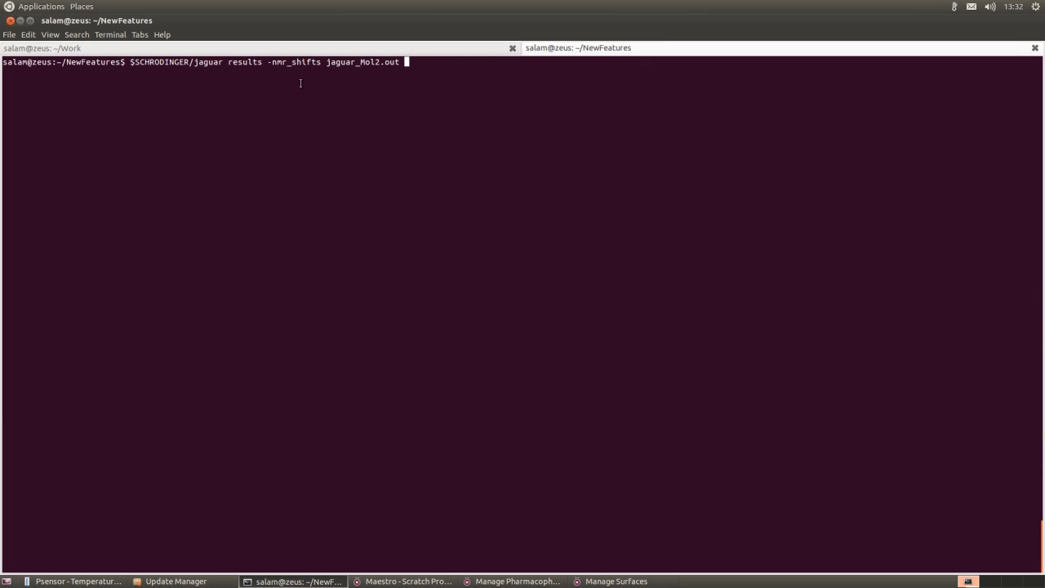
# Step: Edit the terminal command to $SCHRODINGER/covalent_docking --help and run it
pyautogui.moveTo(272, 63); pyautogui.dragTo(294, 64)
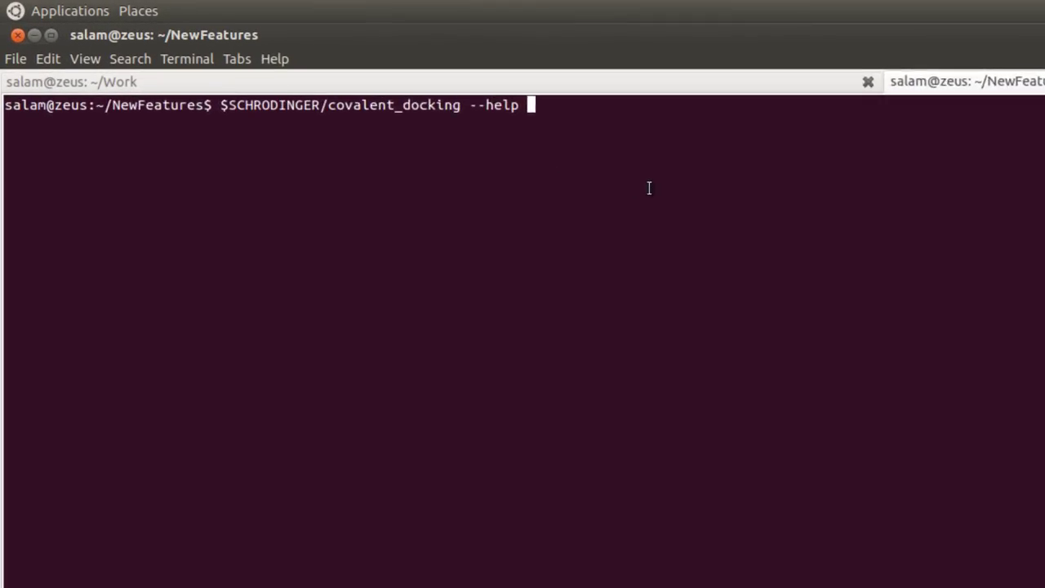
pyautogui.press('Return')
pyautogui.scroll(15, 702, 204)
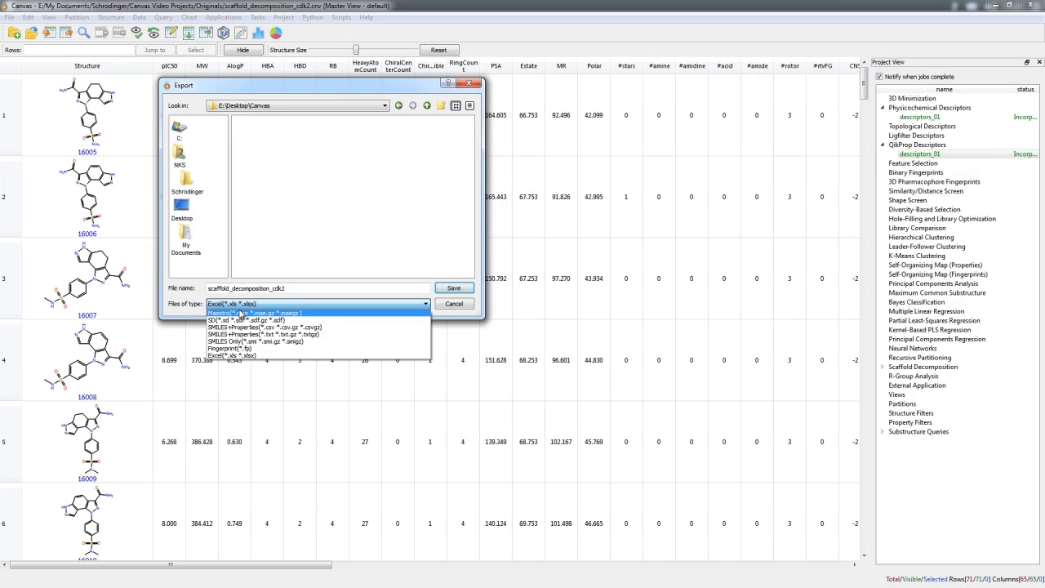
# Step: Export the Canvas spreadsheet as an Excel (*.xls *.xlsx) workbook with structure images
pyautogui.click(241, 356)
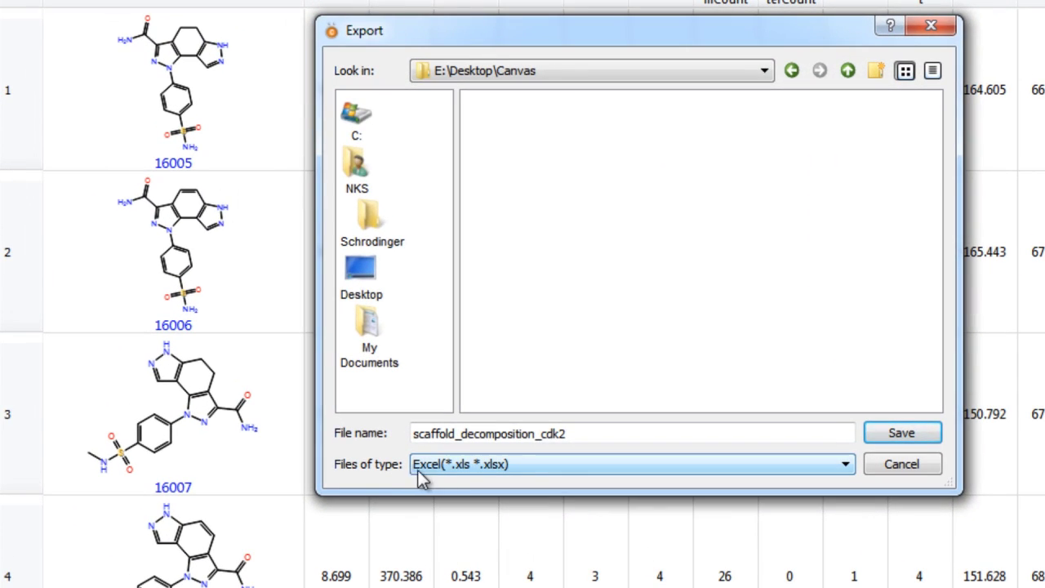
pyautogui.click(901, 433)
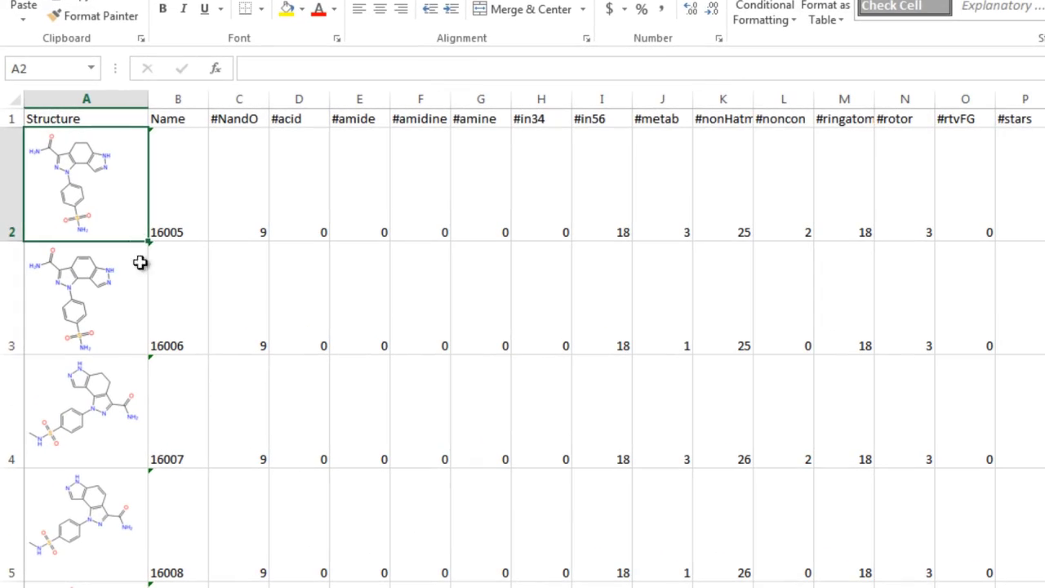
pyautogui.click(143, 307)
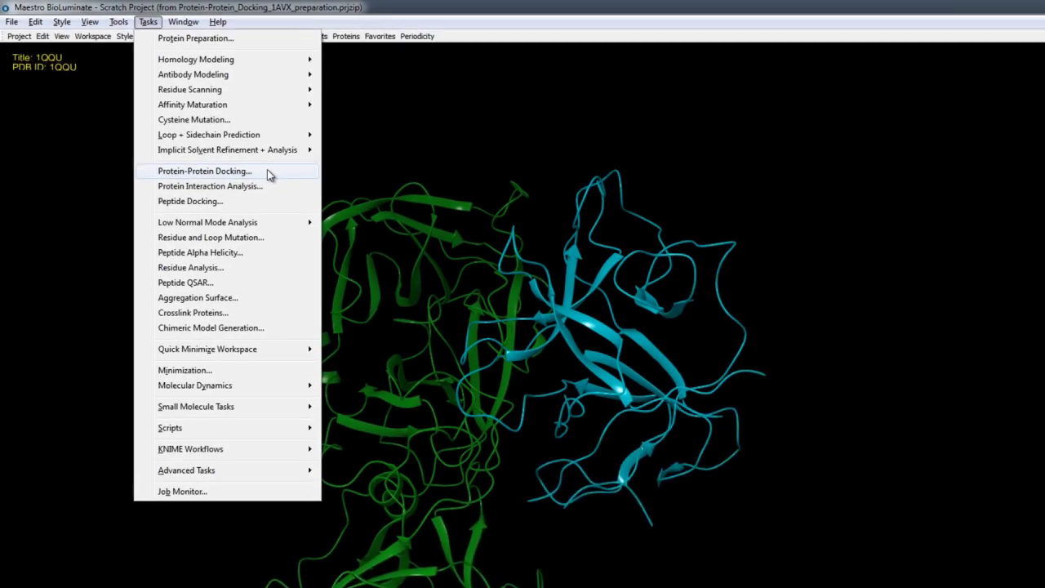
# Step: Launch Protein-Protein Docking from the Tasks menu
pyautogui.click(276, 171)
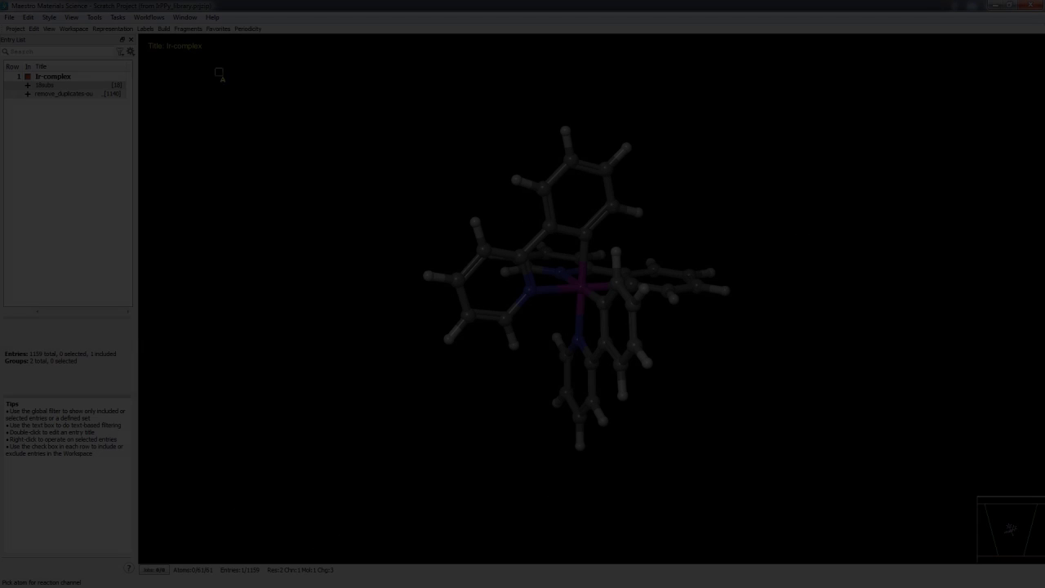
# Step: Import aspirin_P121_c1.cif through Tools > Reaction Channel Enumeration
pyautogui.click(96, 18)
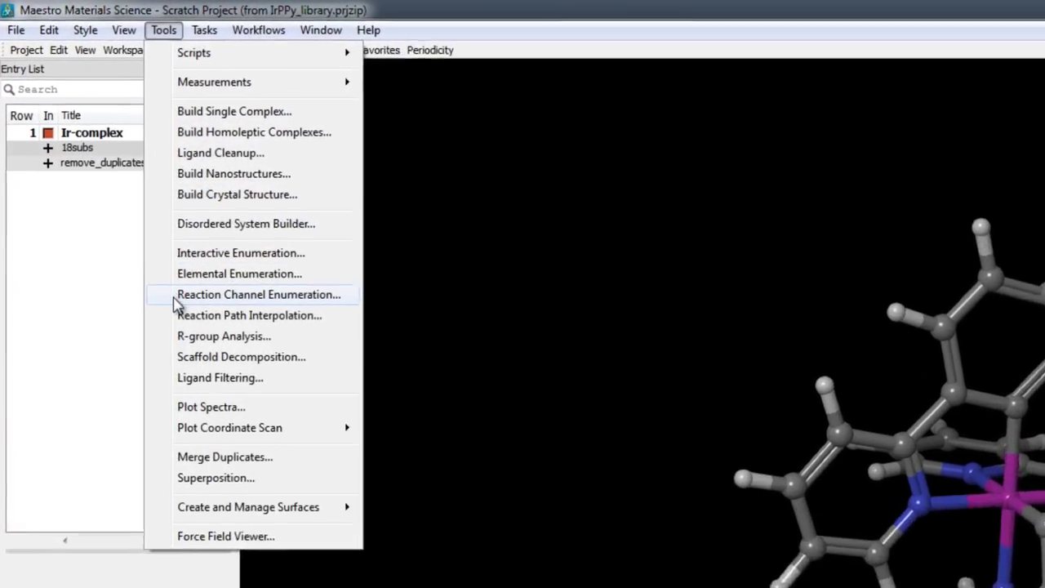
pyautogui.click(339, 318)
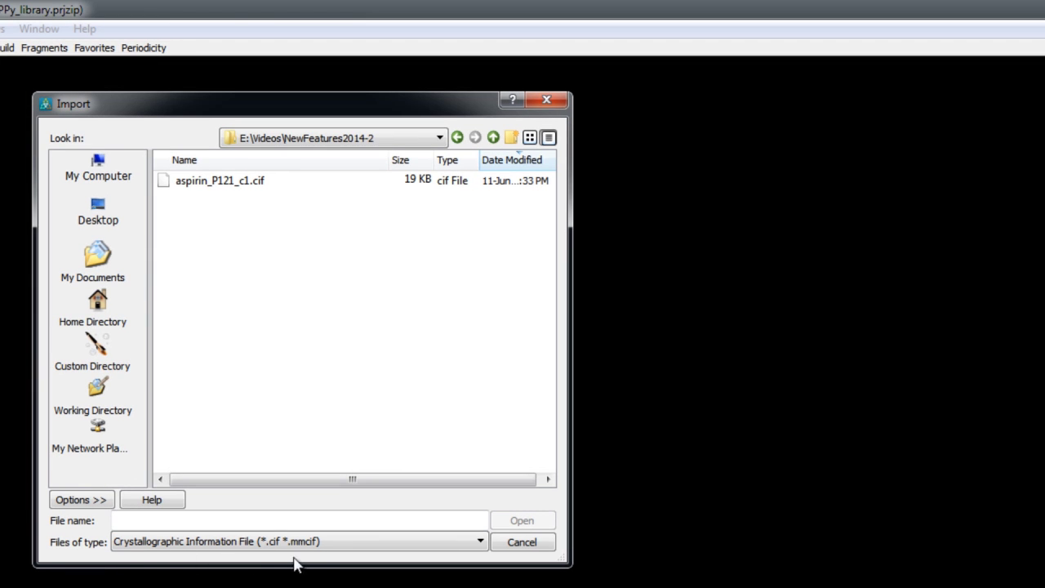
pyautogui.doubleClick(244, 187)
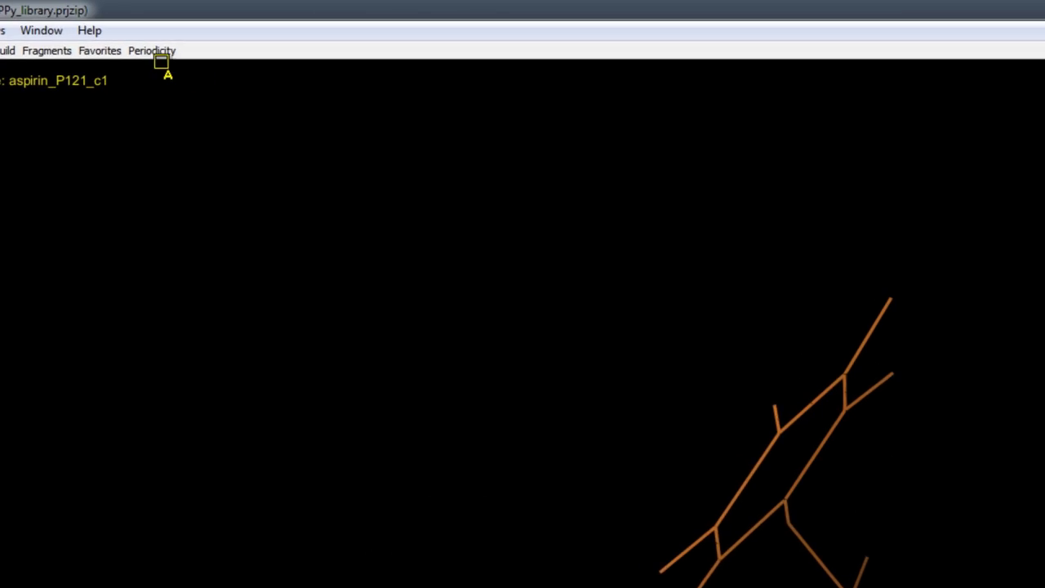
# Step: Show the crystal's unit cell with All Atoms displayed via the Periodicity controls
pyautogui.click(155, 52)
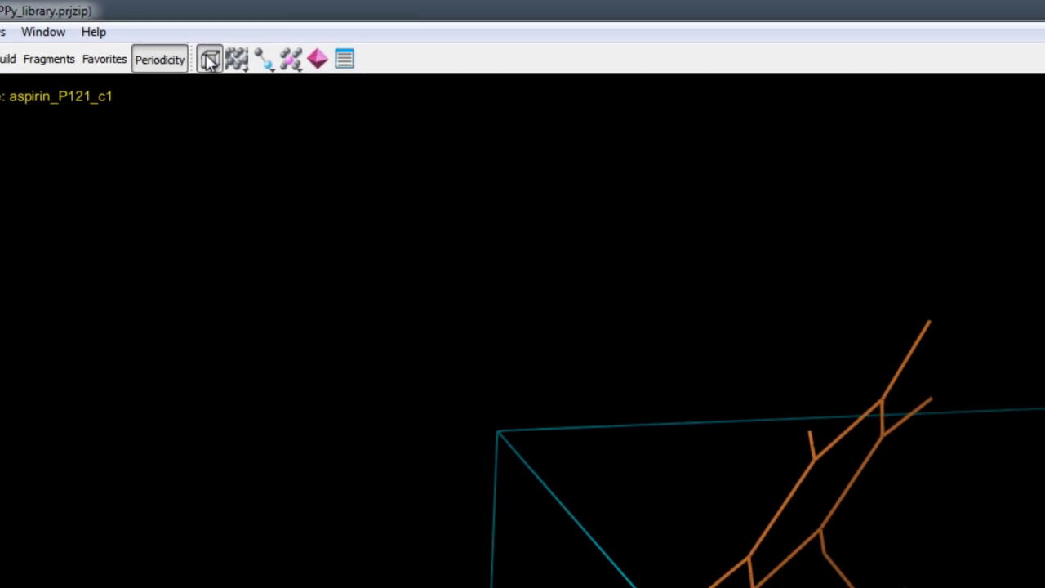
pyautogui.click(267, 65)
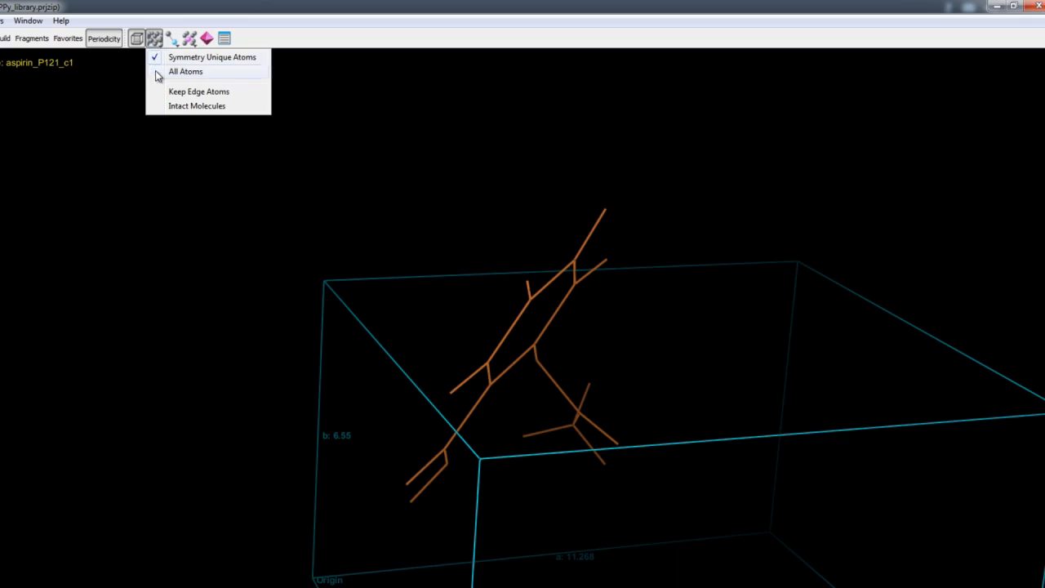
pyautogui.click(155, 71)
pyautogui.click(154, 38)
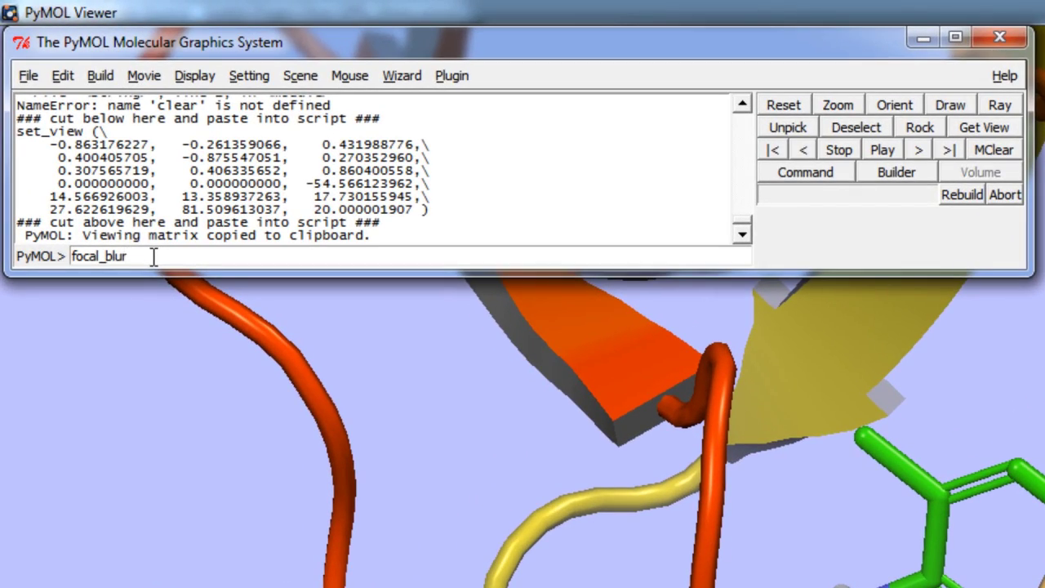
# Step: Run focal_blur so the distant protein regions render out of focus
pyautogui.press('Return')
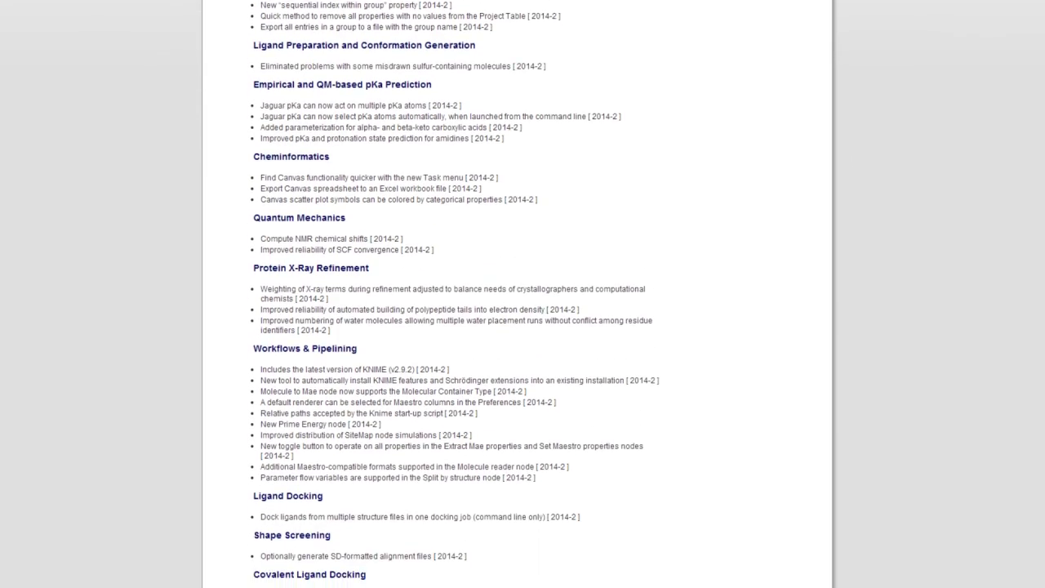
# Step: View the Biologics, Materials Science and PyMOL new-feature lists, then select the page address
pyautogui.scroll(-2, 452, 294)
pyautogui.scroll(3, 452, 294)
pyautogui.scroll(4, 517, 294)
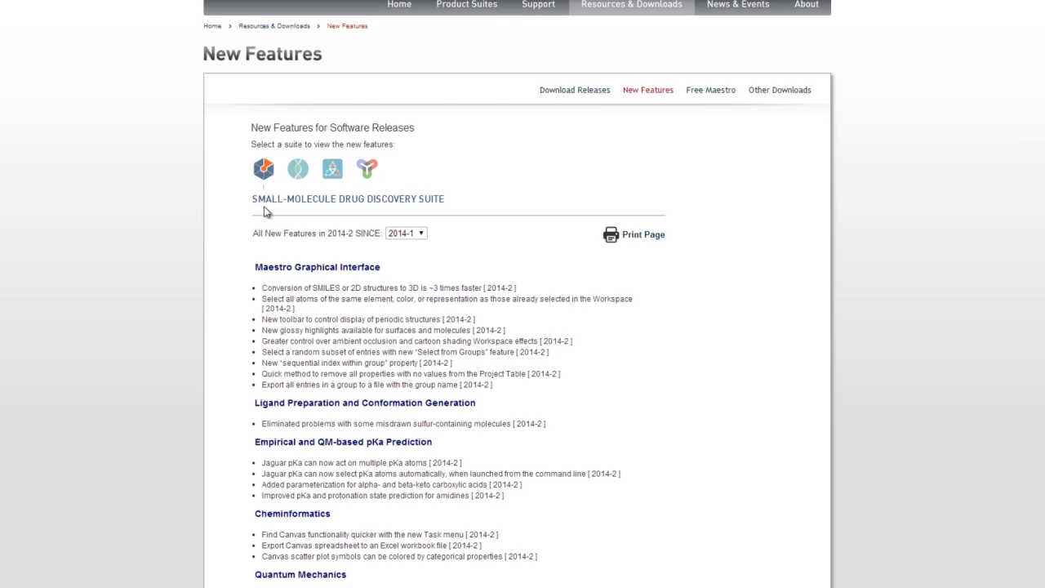
pyautogui.click(298, 172)
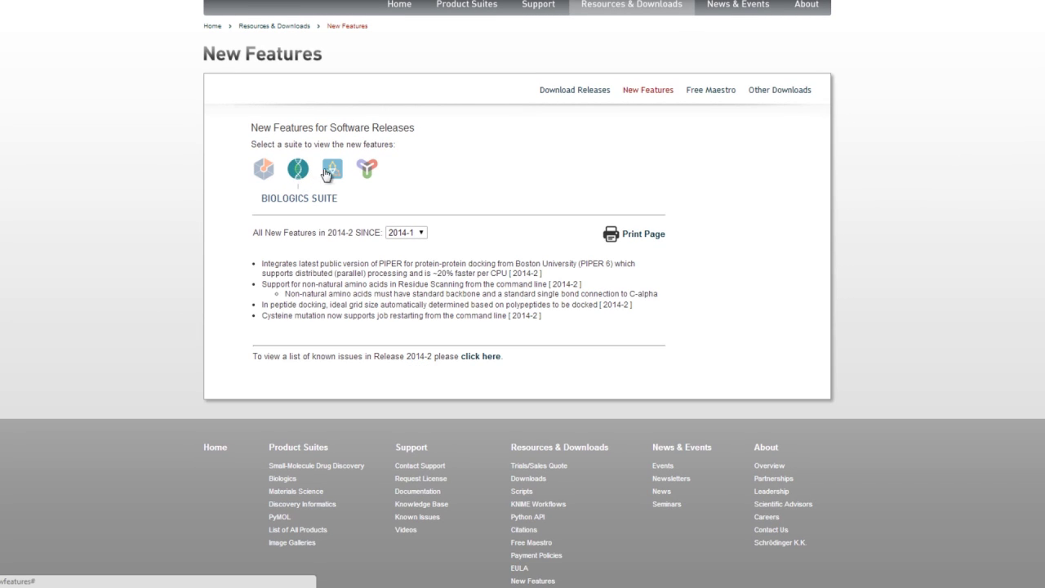
pyautogui.click(331, 170)
pyautogui.click(356, 170)
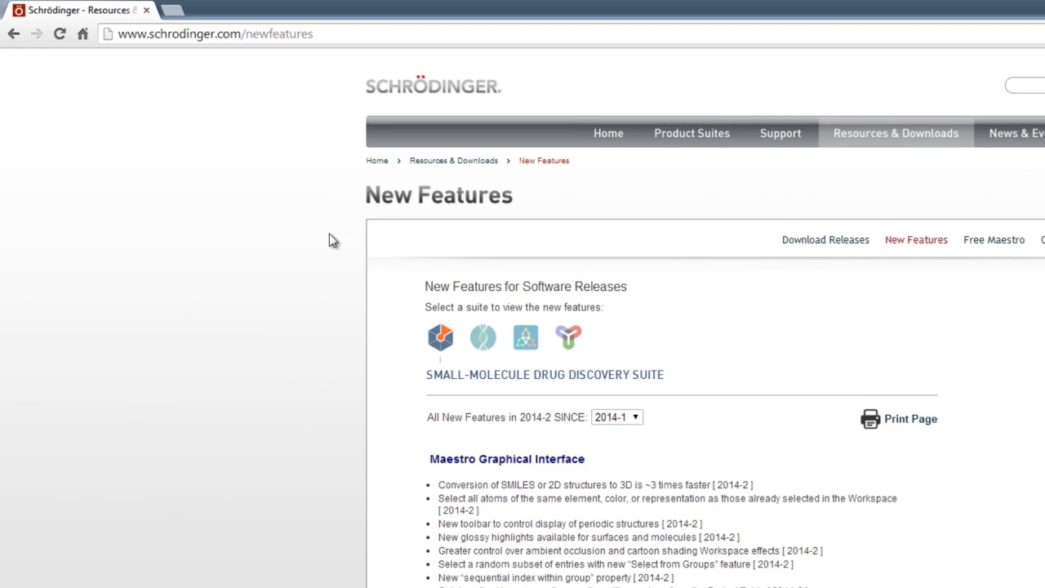
pyautogui.click(163, 34)
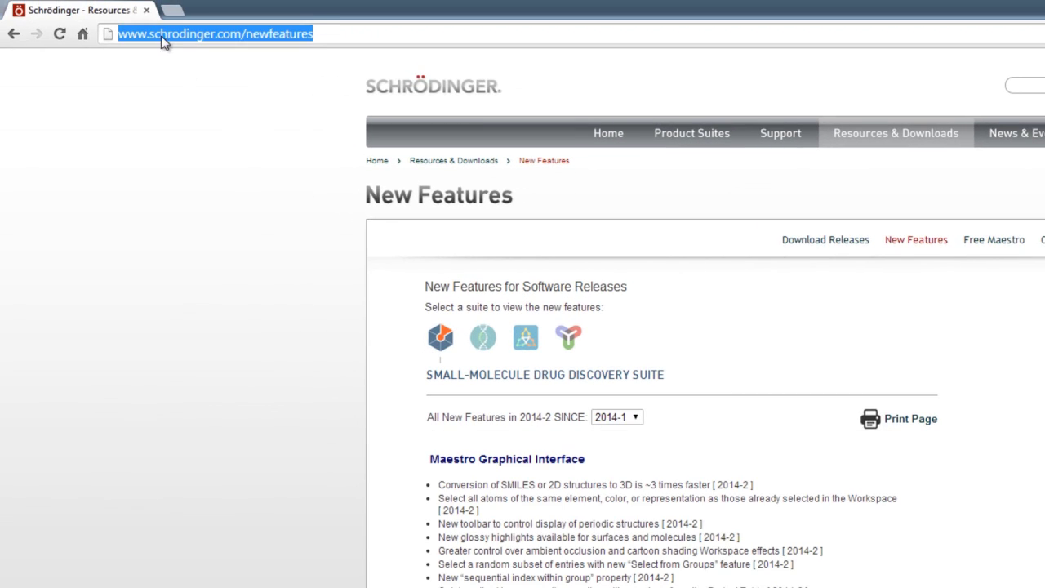